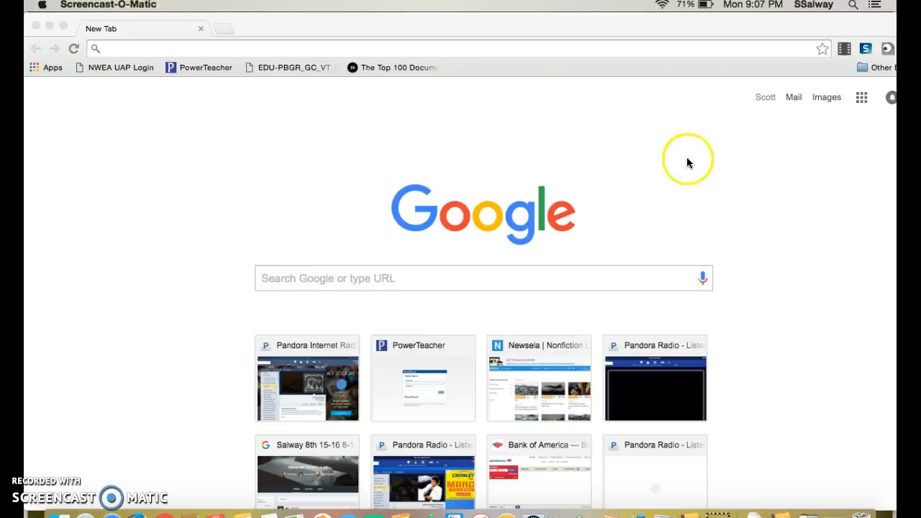
Step: Open Google Sites and start creating a new site
{"action": "left_click", "coordinate": [863, 98]}
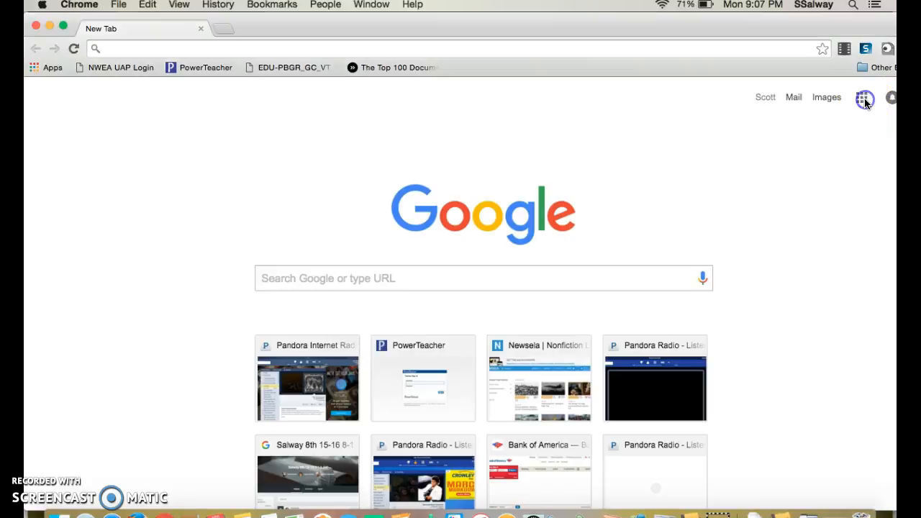
{"action": "left_click", "coordinate": [862, 98]}
{"action": "left_click", "coordinate": [768, 382]}
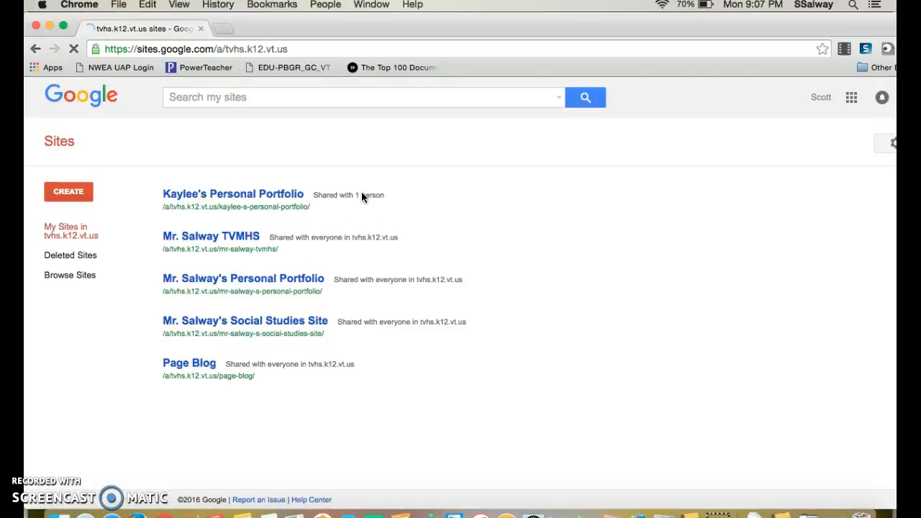
{"action": "left_click", "coordinate": [72, 192]}
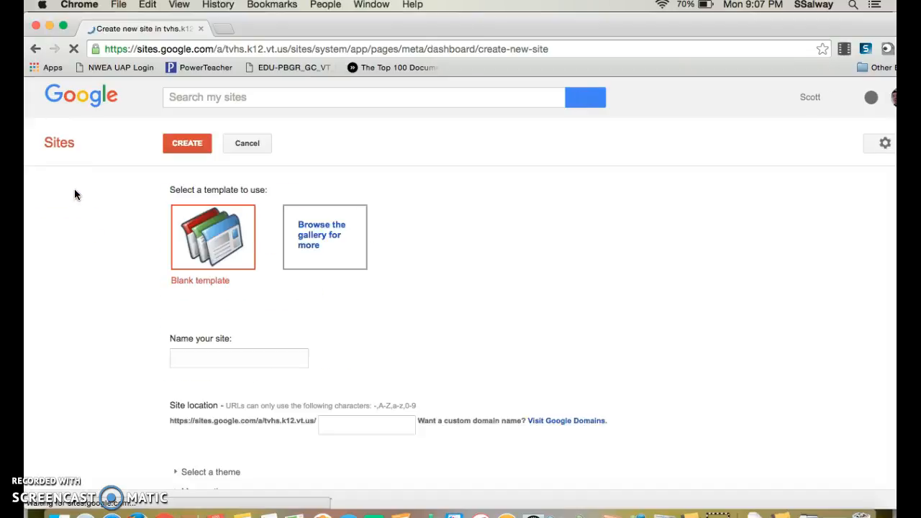
Step: Name the site with the teacher's name in possessive form plus "Personal Portfolio", choose the Blank template and submit it for creation
{"action": "left_click", "coordinate": [143, 329]}
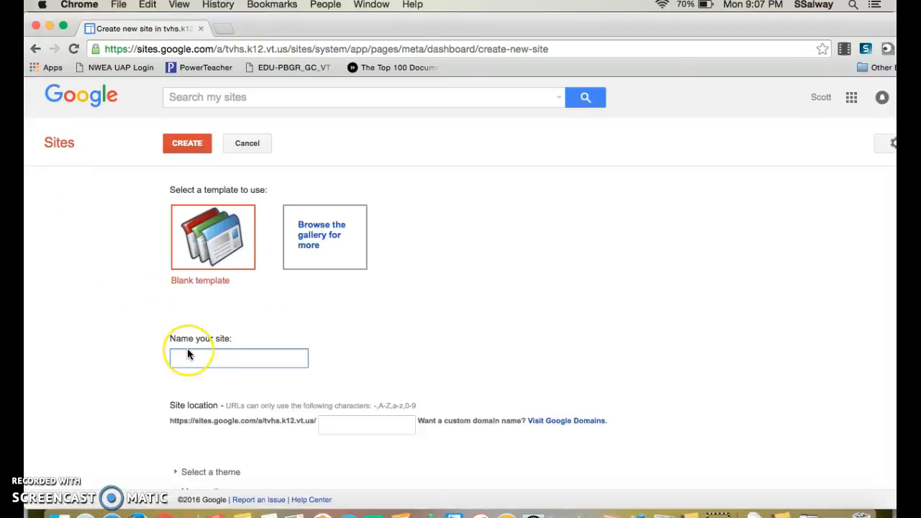
{"action": "type", "text": "Mr. Salw"}
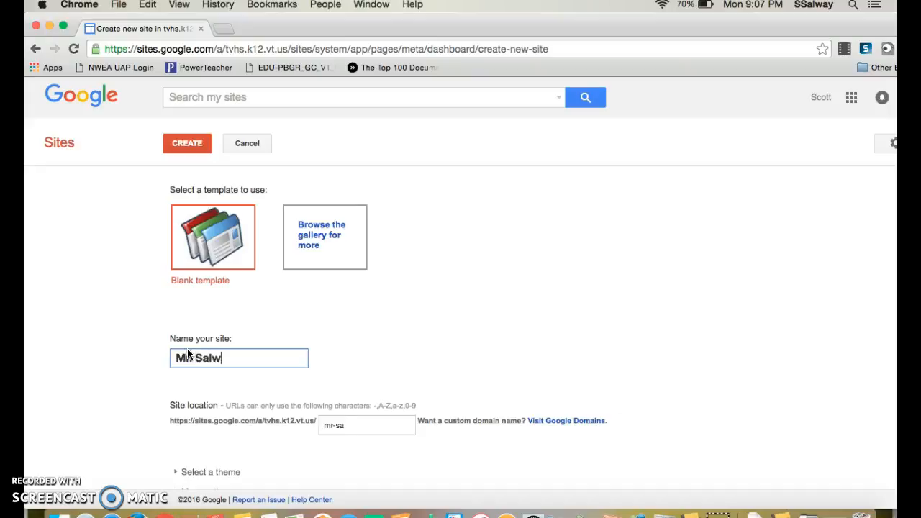
{"action": "type", "text": "ay's Personal"}
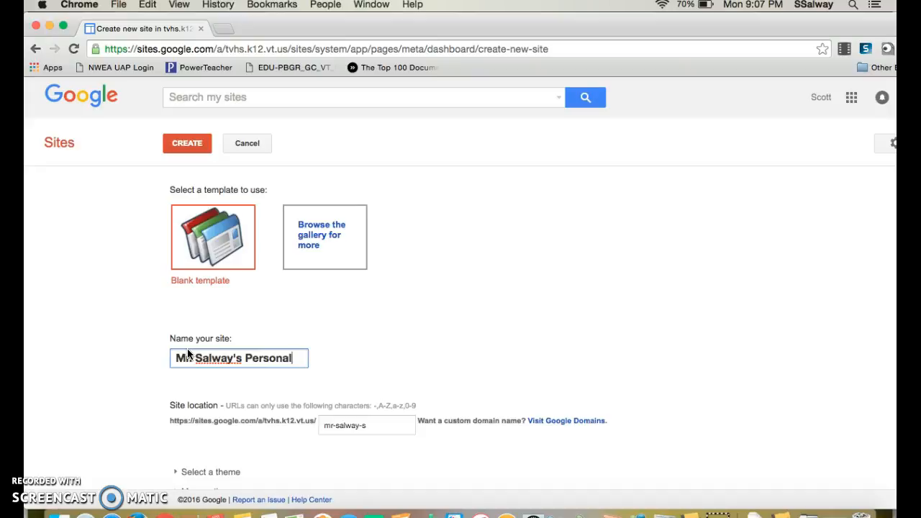
{"action": "type", "text": " Portfolio"}
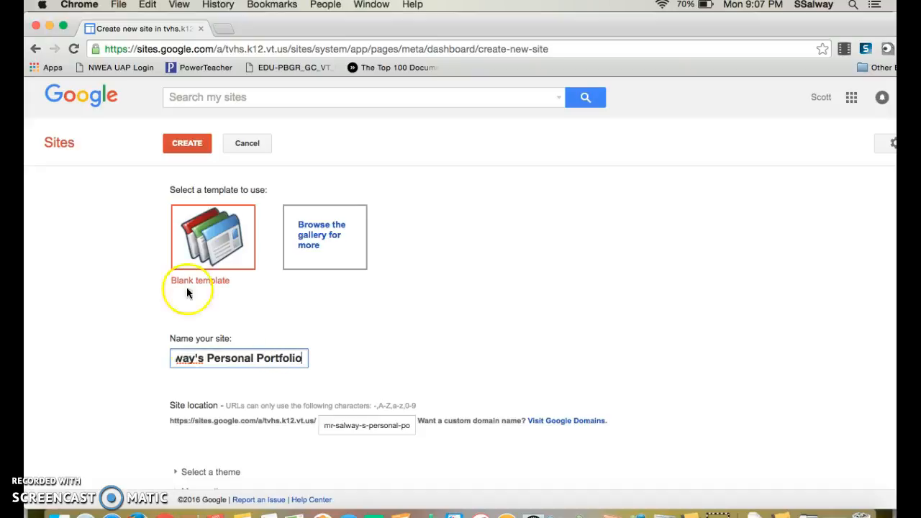
{"action": "left_click", "coordinate": [220, 250]}
{"action": "left_click", "coordinate": [184, 143]}
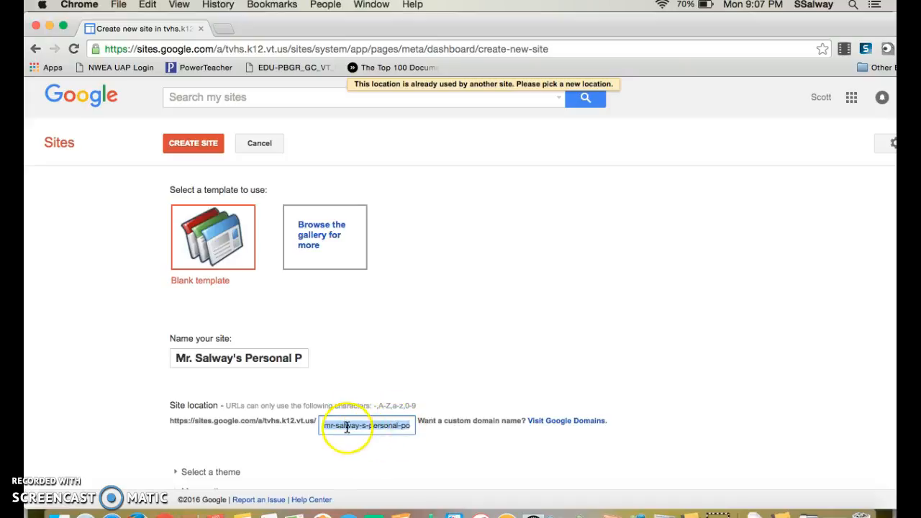
Step: Change the ending of the site location to "personal-portfoli" and create the site
{"action": "left_click", "coordinate": [413, 426]}
{"action": "type", "text": "rtfolio"}
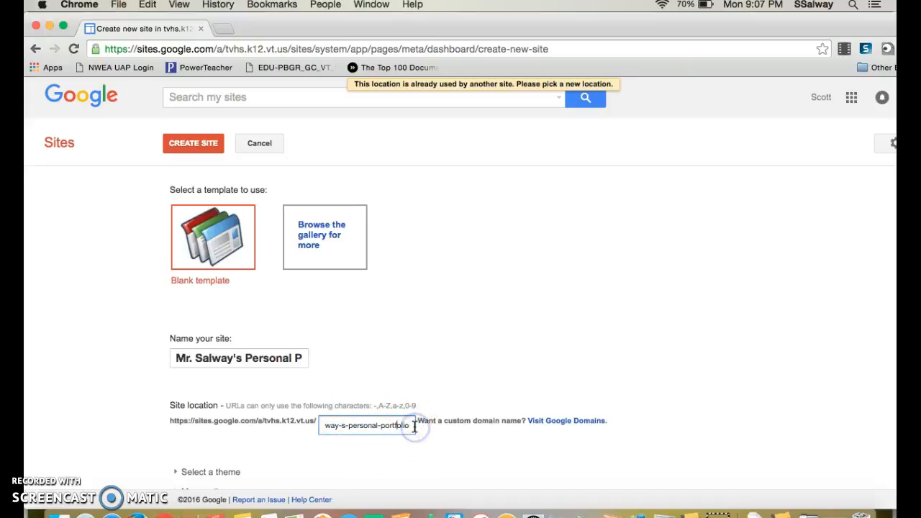
{"action": "key", "text": "BackSpace"}
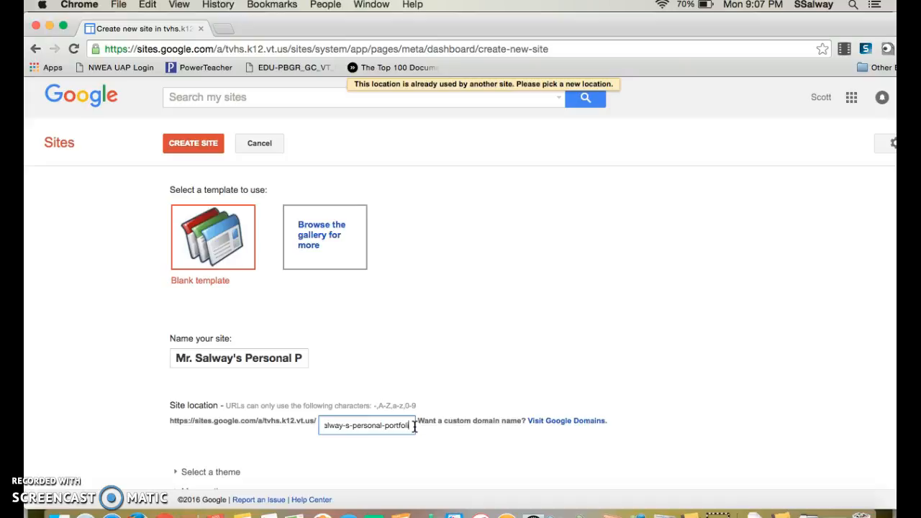
{"action": "left_click", "coordinate": [204, 145]}
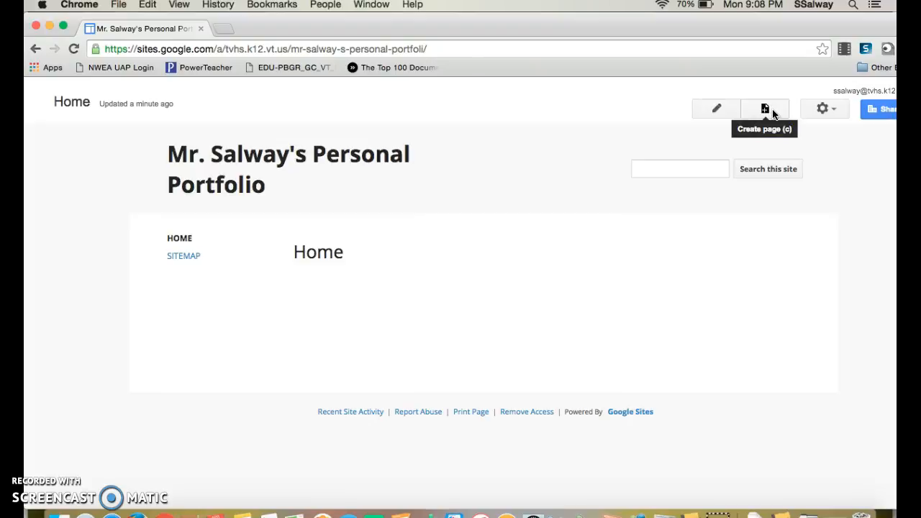
Step: Edit the Home page and change its title to "Welcome Page"
{"action": "left_click", "coordinate": [718, 109]}
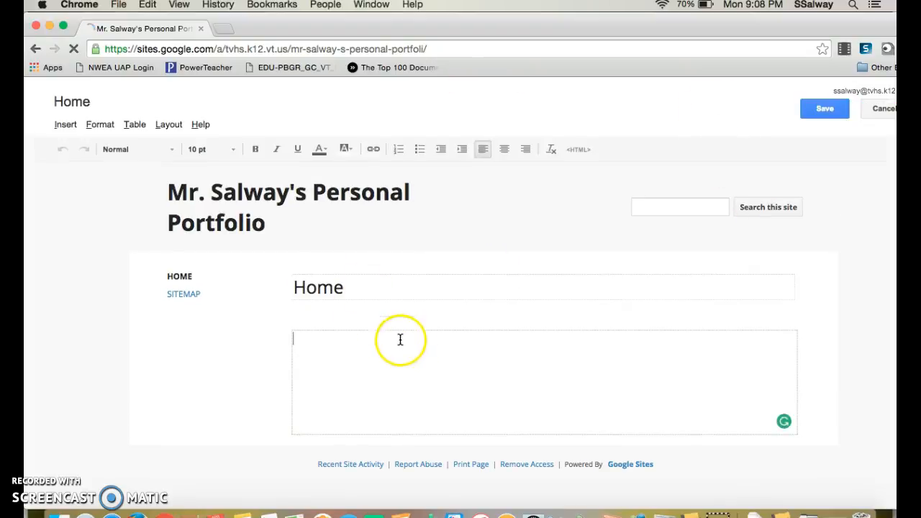
{"action": "left_click", "coordinate": [369, 292]}
{"action": "key", "text": "BackSpace"}
{"action": "key", "text": "BackSpace"}
{"action": "key", "text": "BackSpace"}
{"action": "key", "text": "BackSpace"}
{"action": "type", "text": "Welcome Page"}
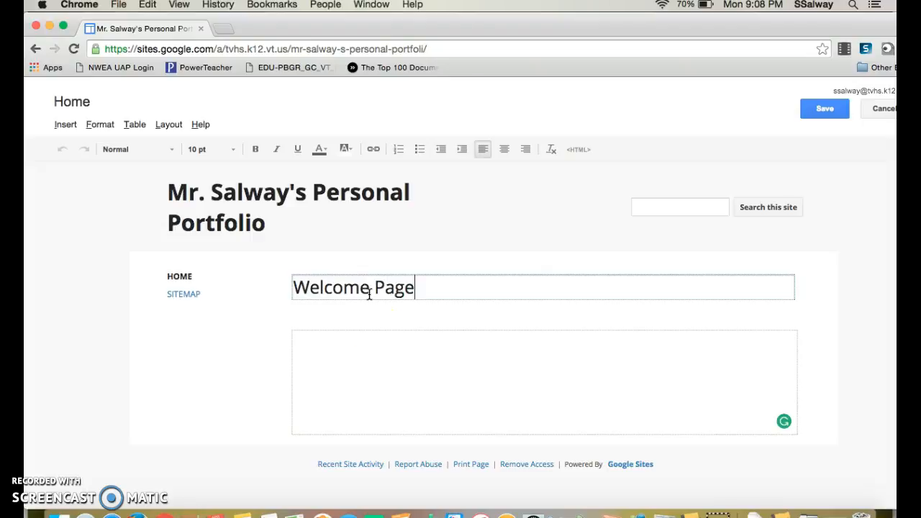
Step: Enter the lines "Name", "School" and "Pics (School)" in the body of the welcome page
{"action": "left_click", "coordinate": [380, 350]}
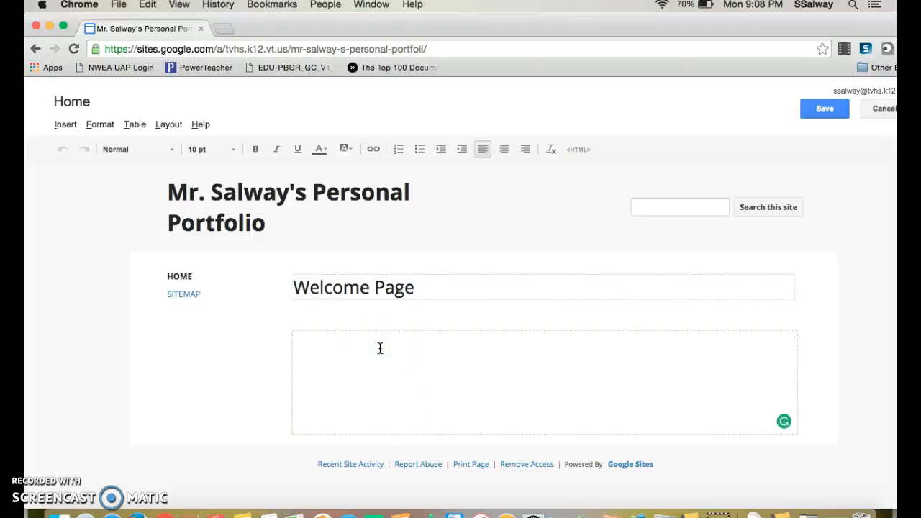
{"action": "type", "text": "NAme"}
{"action": "key", "text": "BackSpace"}
{"action": "key", "text": "BackSpace"}
{"action": "key", "text": "BackSpace"}
{"action": "type", "text": "ame"}
{"action": "key", "text": "Return"}
{"action": "type", "text": "School"}
{"action": "key", "text": "Return"}
{"action": "type", "text": "Pics (School"}
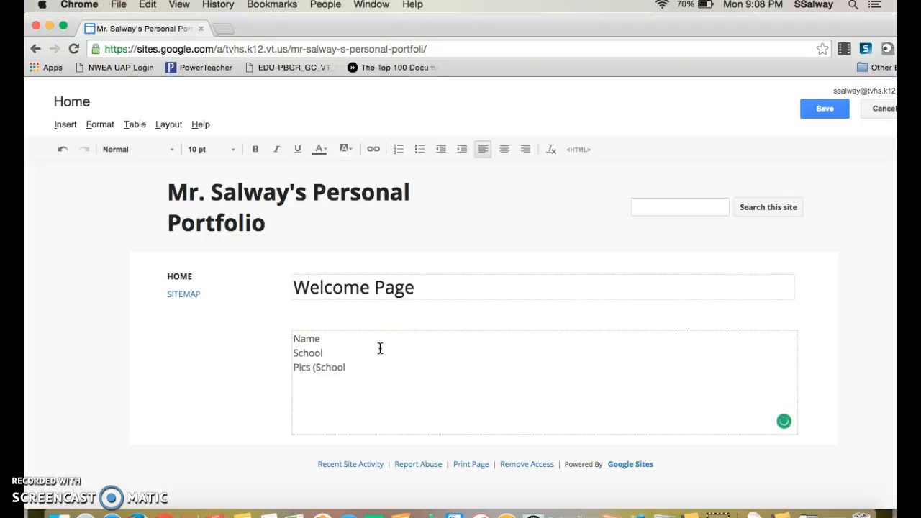
{"action": "type", "text": ",)"}
{"action": "key", "text": "Return"}
{"action": "key", "text": "BackSpace"}
{"action": "key", "text": "BackSpace"}
{"action": "type", "text": ")"}
Step: Add the line "Personal Learning Plan Page" below the school pictures line and save the page
{"action": "key", "text": "Return"}
{"action": "type", "text": "C"}
{"action": "key", "text": "BackSpace"}
{"action": "type", "text": "Personal Le"}
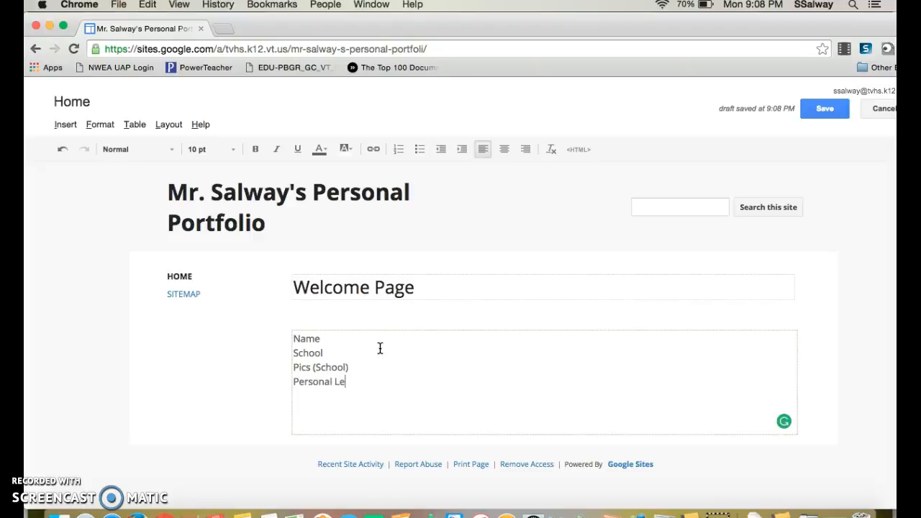
{"action": "type", "text": "arning Plan Page"}
{"action": "left_click", "coordinate": [381, 406]}
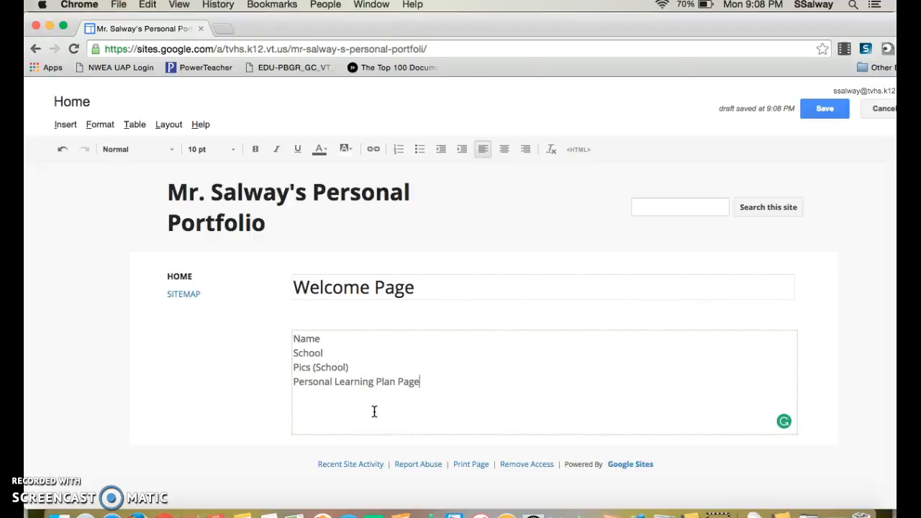
{"action": "left_click", "coordinate": [180, 278]}
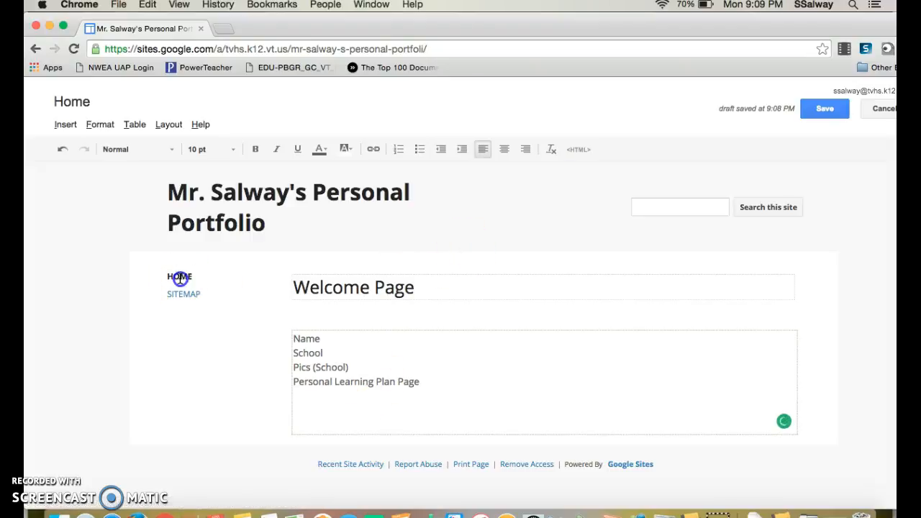
{"action": "left_click", "coordinate": [808, 113]}
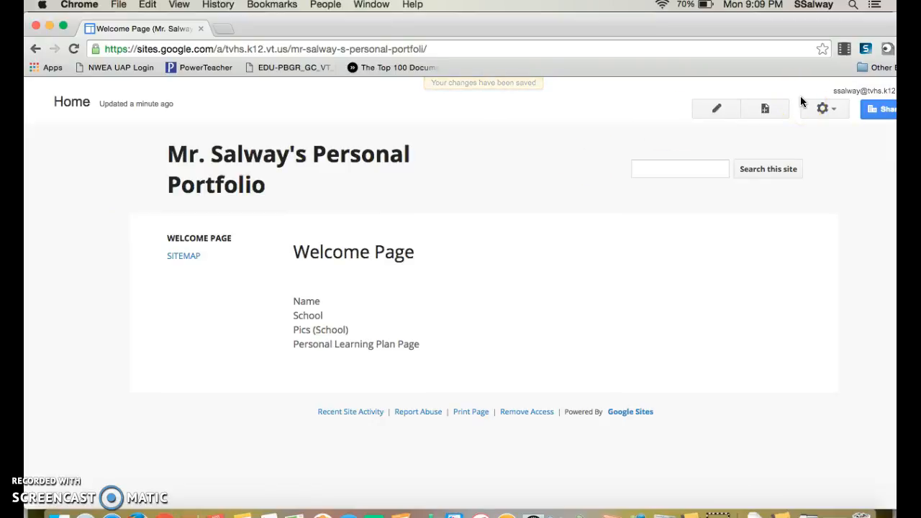
Step: Create a top-level web page named "7/8th (year)"
{"action": "left_click", "coordinate": [766, 110]}
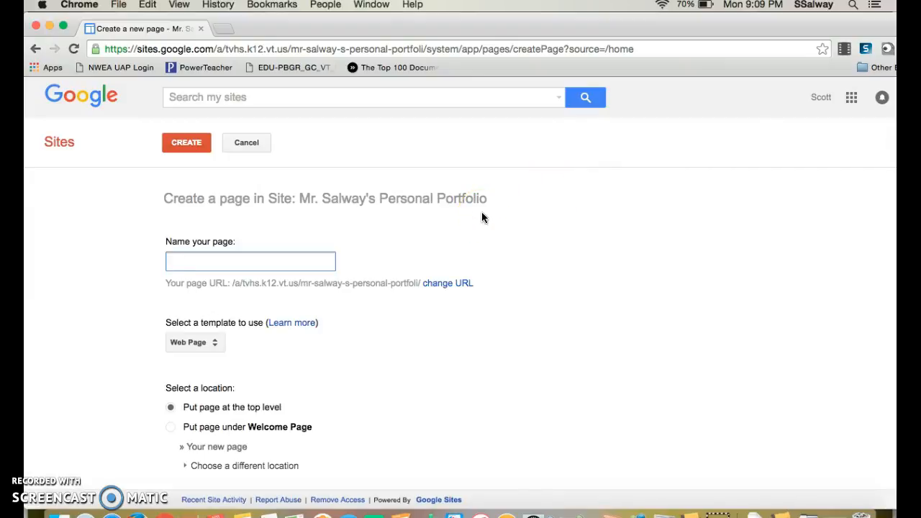
{"action": "type", "text": "7/8th"}
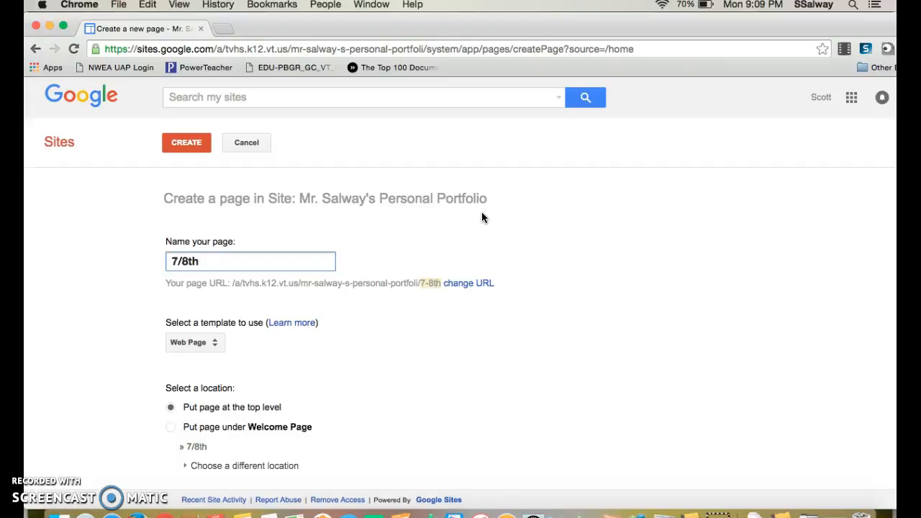
{"action": "type", "text": "(year)"}
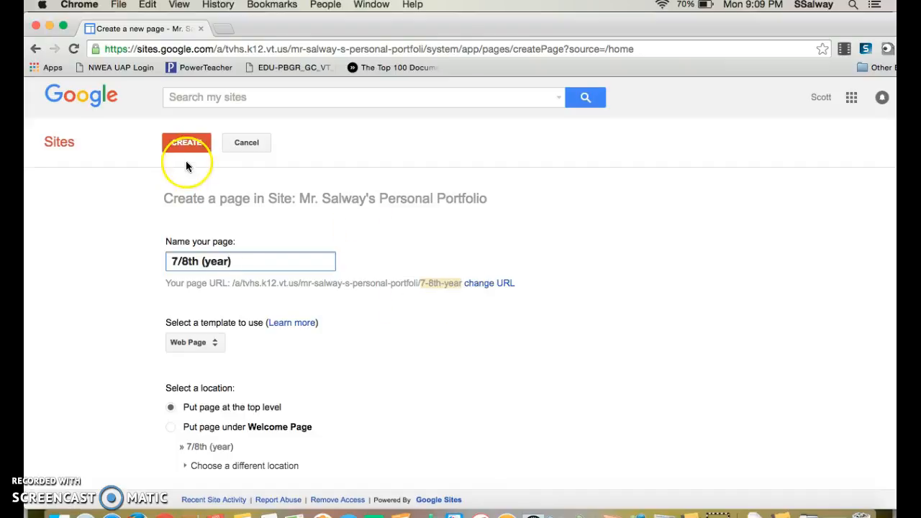
{"action": "left_click", "coordinate": [192, 143]}
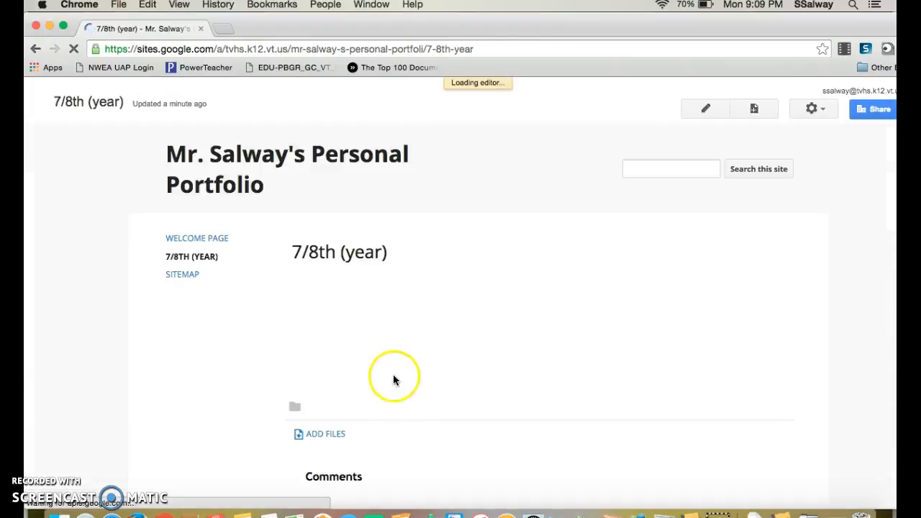
Step: Enter "Classes" and "Unified Arts" in the body of the 7/8th (year) page, separated by a blank line
{"action": "left_click", "coordinate": [390, 357]}
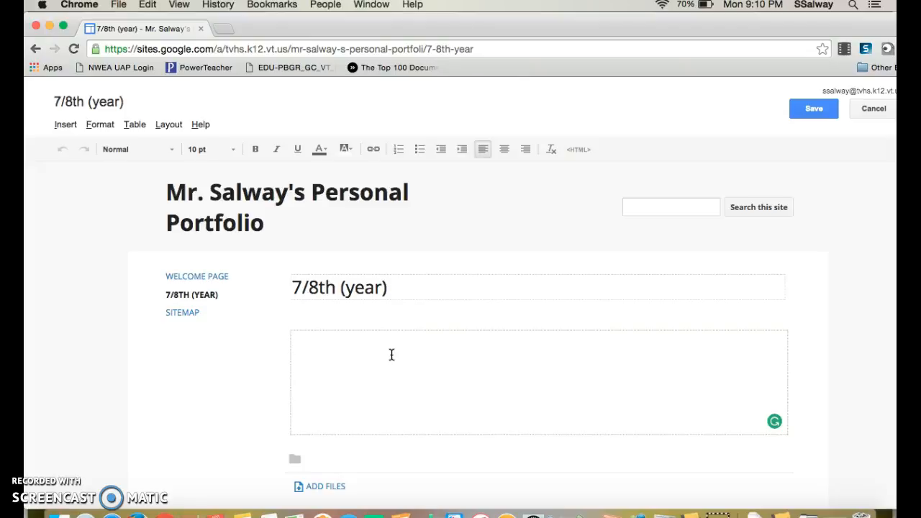
{"action": "type", "text": "Classes"}
{"action": "type", "text": "United"}
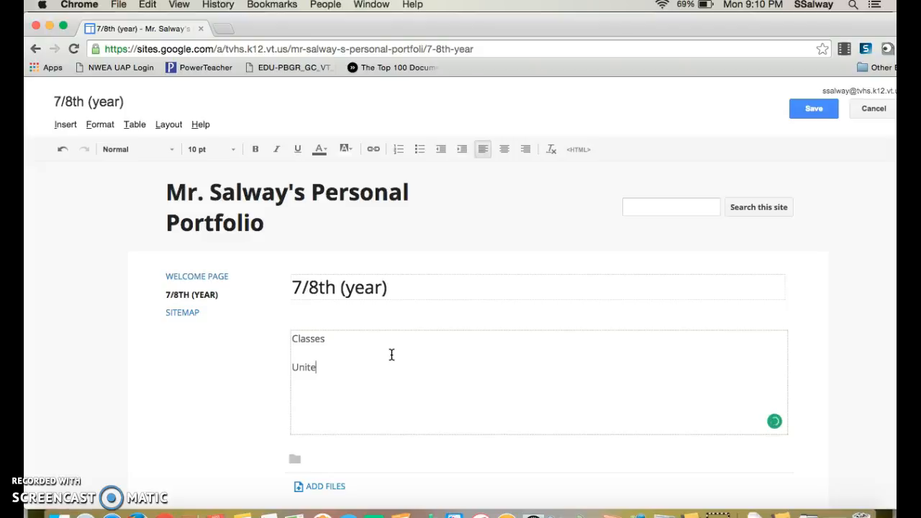
{"action": "key", "text": "BackSpace"}
{"action": "key", "text": "BackSpace"}
{"action": "key", "text": "BackSpace"}
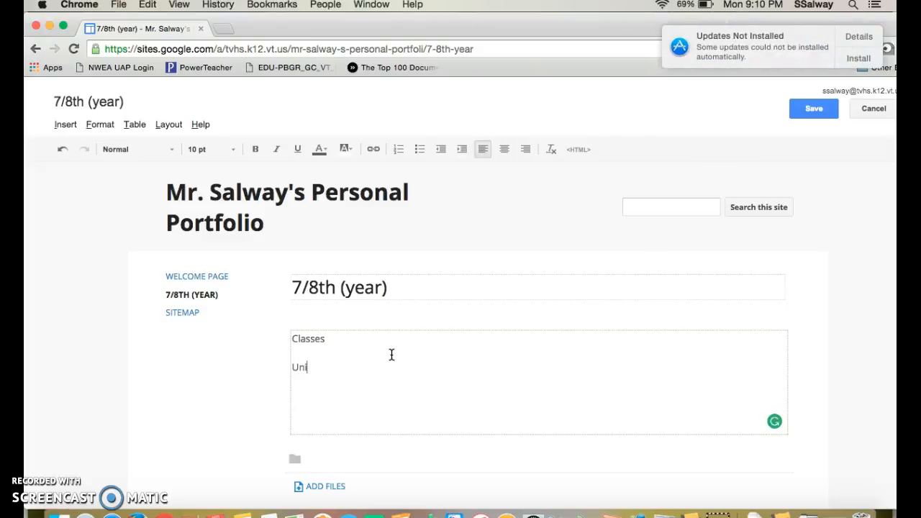
{"action": "type", "text": "fied Arts"}
{"action": "key", "text": "Return"}
{"action": "key", "text": "Return"}
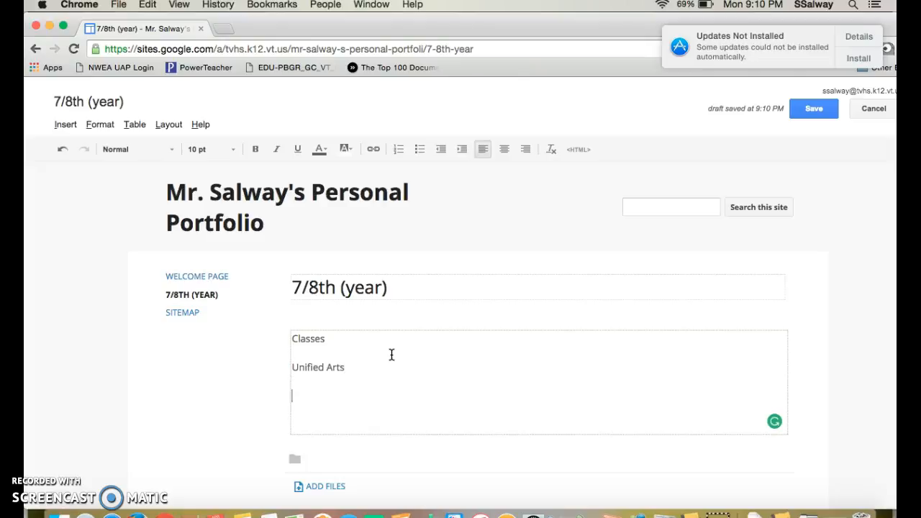
Step: Add "Extracurriculars" with the lines "-Sports", "-Wings" and "-Iron Chef" below Unified Arts, and save the page
{"action": "type", "text": "Extracurriculars"}
{"action": "key", "text": "Return"}
{"action": "type", "text": "-Sp"}
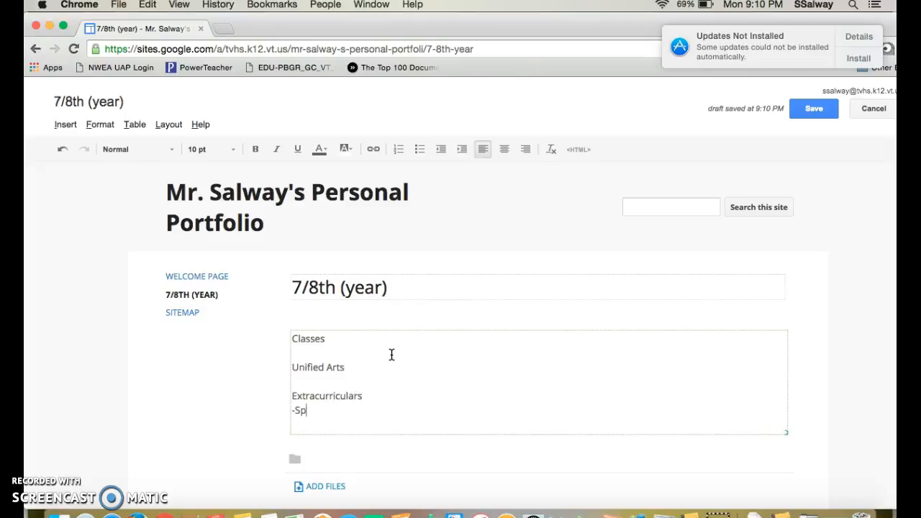
{"action": "key", "text": "BackSpace"}
{"action": "type", "text": "ports"}
{"action": "key", "text": "Return"}
{"action": "type", "text": "-Wings"}
{"action": "key", "text": "Return"}
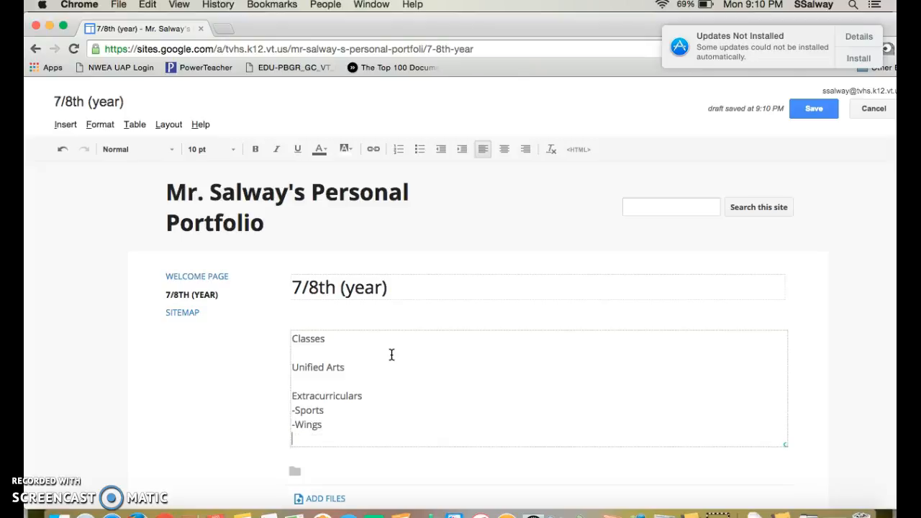
{"action": "type", "text": "-Iron Chef"}
{"action": "left_click", "coordinate": [346, 350]}
{"action": "left_click", "coordinate": [814, 109]}
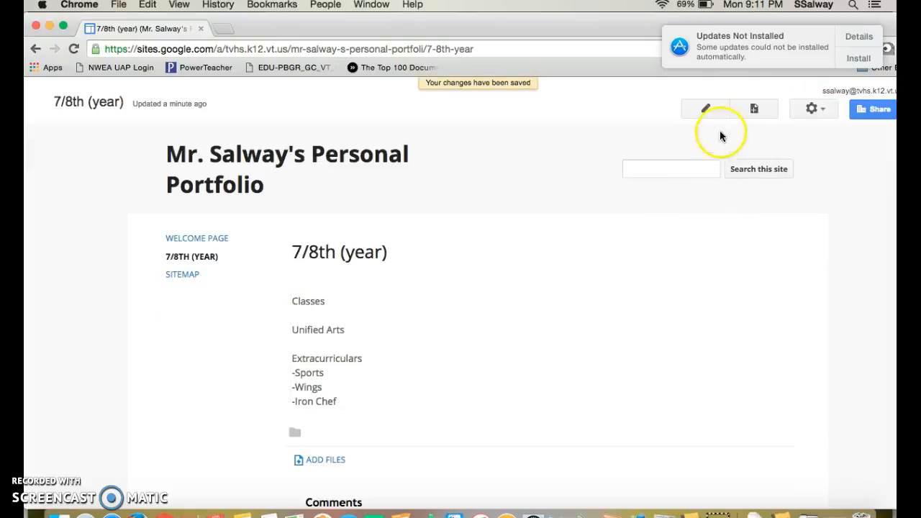
Step: Create a web page named "Social Studies" located under the 7/8th (year) page
{"action": "left_click", "coordinate": [754, 108]}
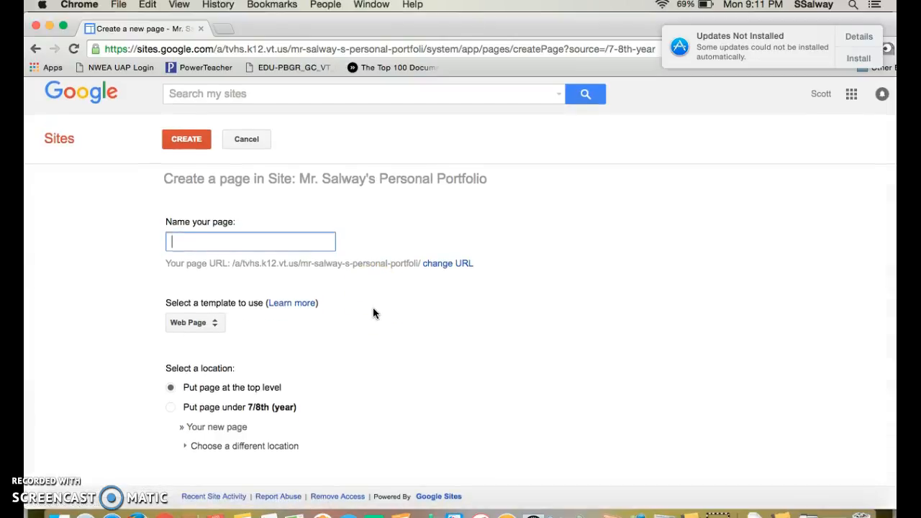
{"action": "scroll", "coordinate": [373, 312], "scroll_direction": "up", "scroll_amount": 1}
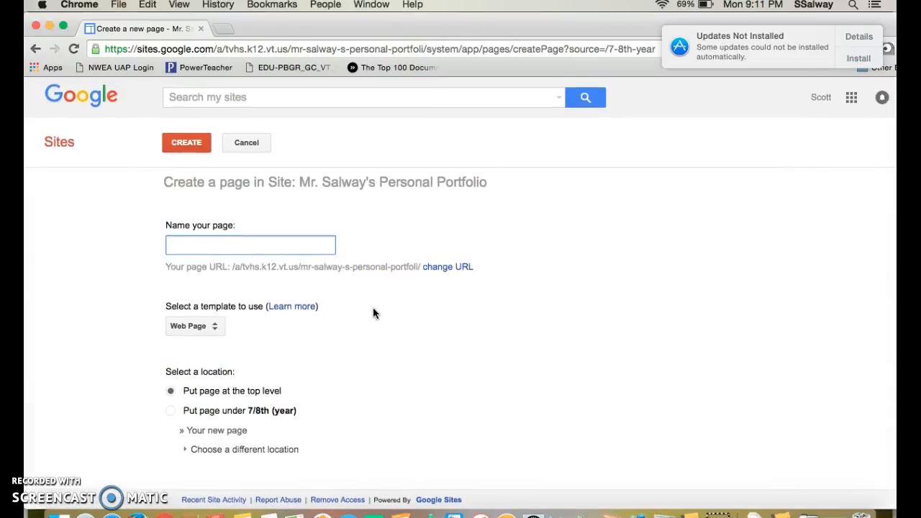
{"action": "left_click", "coordinate": [171, 412]}
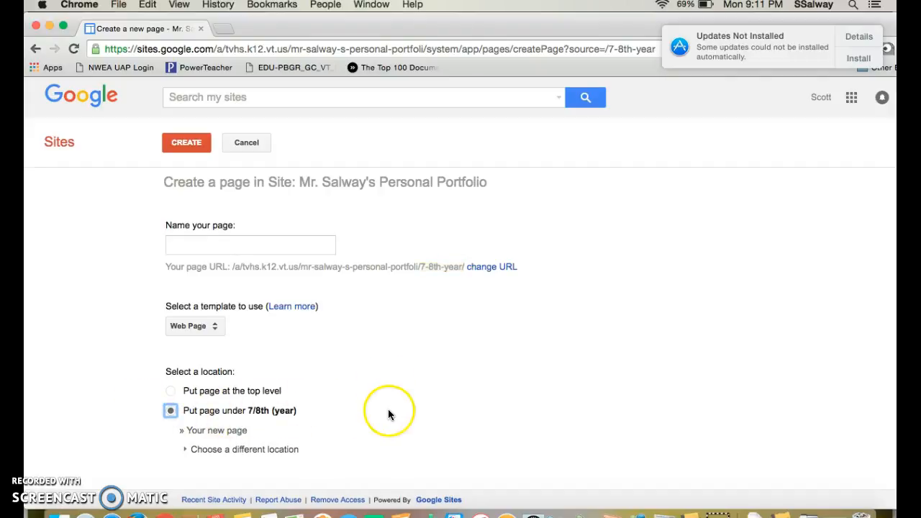
{"action": "left_click", "coordinate": [282, 243]}
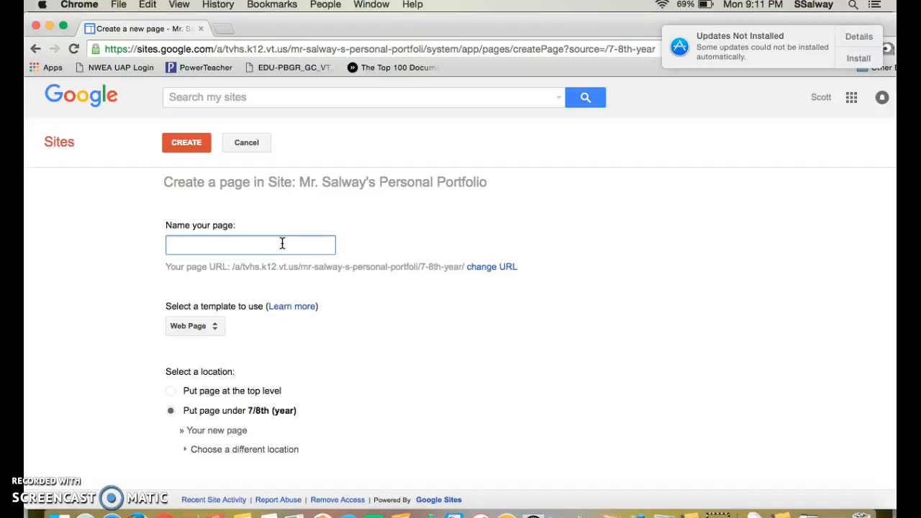
{"action": "type", "text": "Social Studies"}
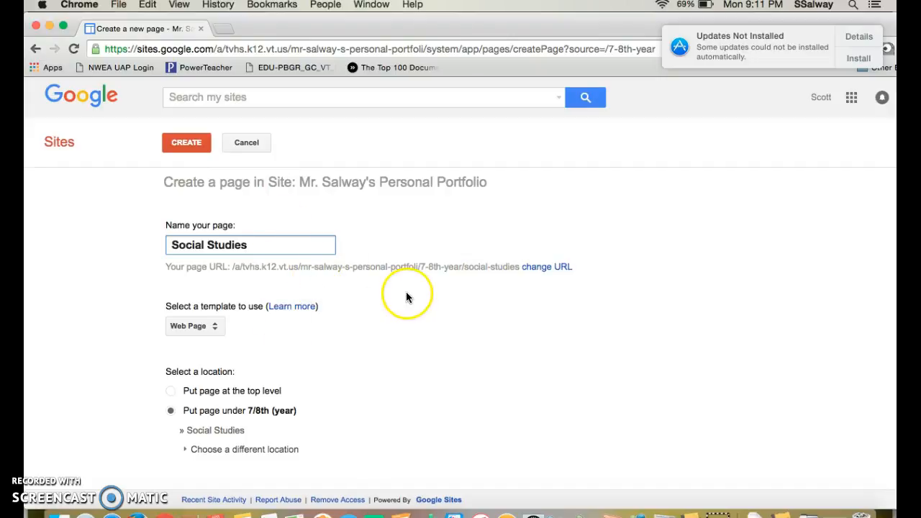
{"action": "left_click", "coordinate": [190, 149]}
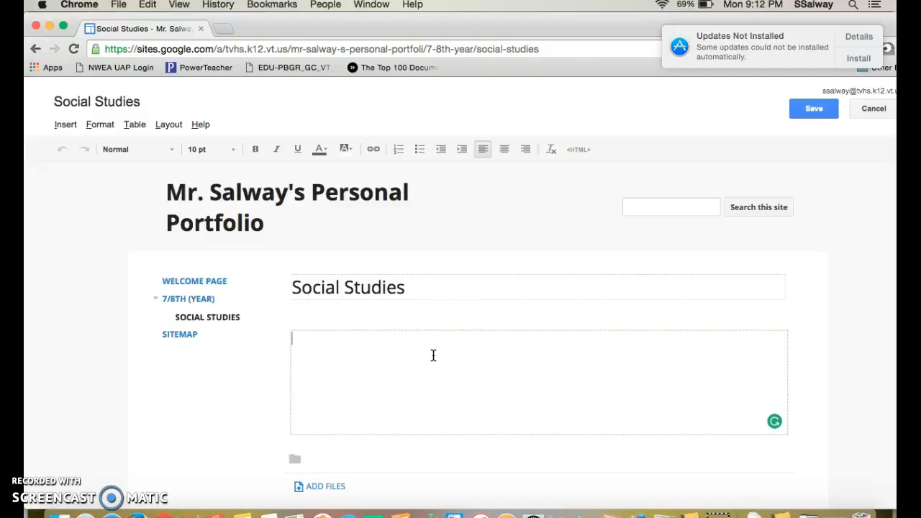
Step: Enter "Mission Statement of the class" as the first line in the body of the Social Studies page
{"action": "type", "text": "Mission Statement"}
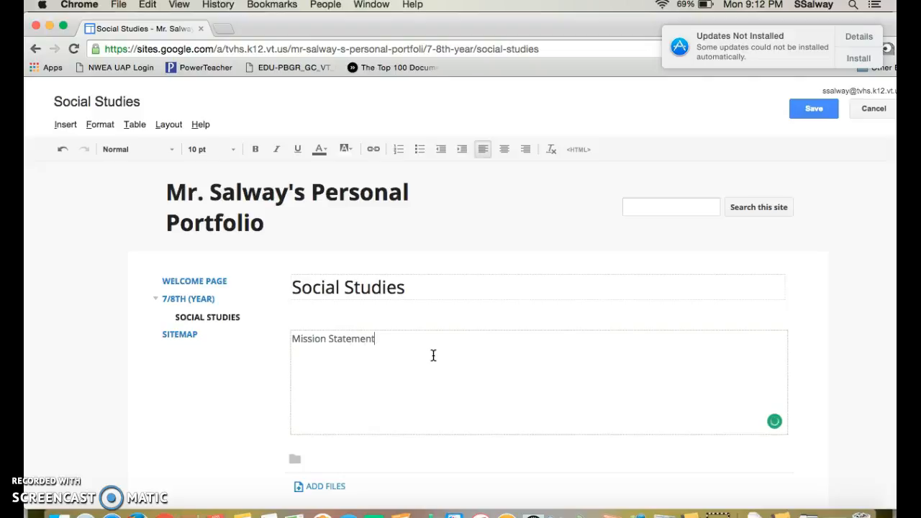
{"action": "type", "text": " ("}
{"action": "key", "text": "BackSpace"}
{"action": "type", "text": "of thec"}
{"action": "key", "text": "BackSpace"}
{"action": "type", "text": "Supp"}
{"action": "key", "text": "BackSpace"}
{"action": "key", "text": "BackSpace"}
{"action": "key", "text": "BackSpace"}
{"action": "key", "text": "BackSpace"}
{"action": "type", "text": "class"}
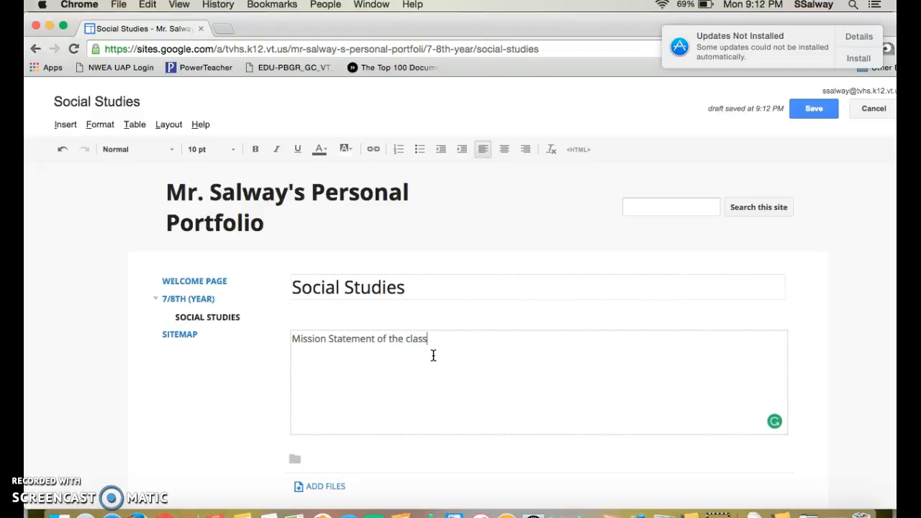
{"action": "key", "text": "Return"}
{"action": "left_click", "coordinate": [468, 411]}
{"action": "left_click", "coordinate": [444, 424]}
{"action": "left_click", "coordinate": [101, 126]}
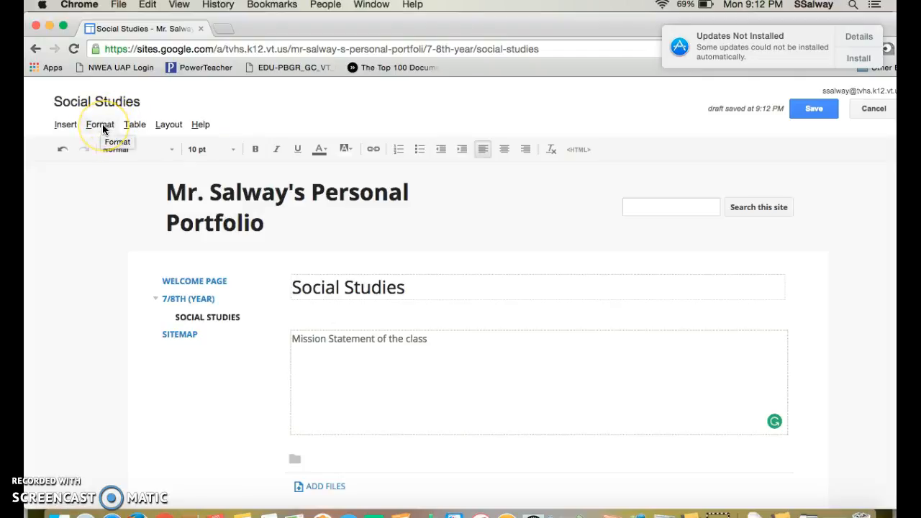
{"action": "left_click", "coordinate": [64, 124]}
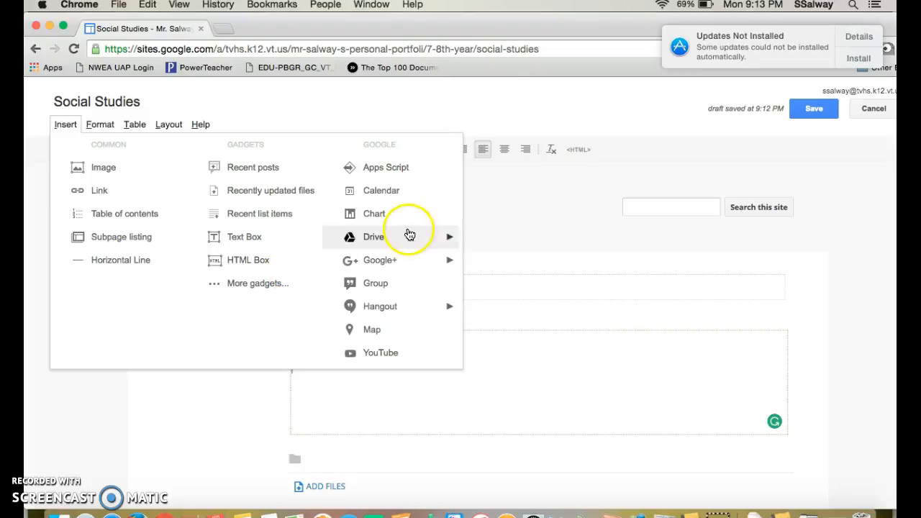
{"action": "mouse_move", "coordinate": [451, 242]}
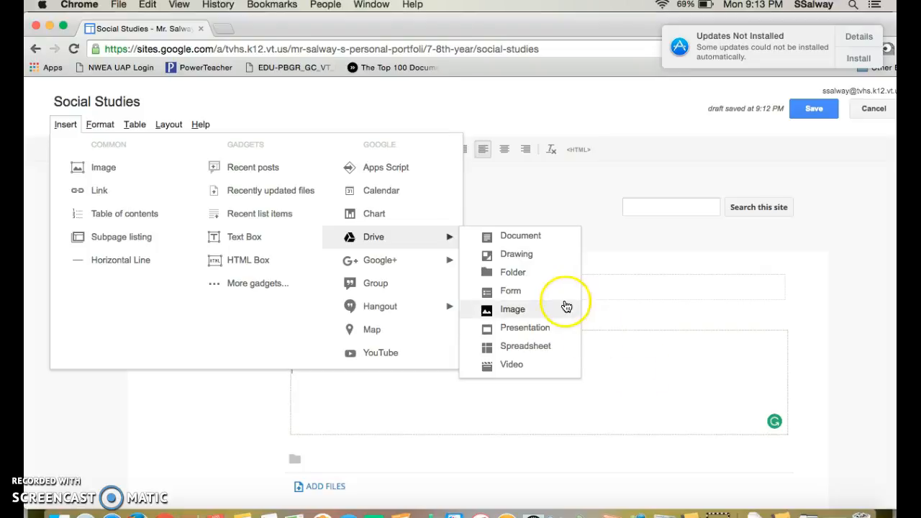
{"action": "left_click", "coordinate": [640, 380]}
Step: Add the lines "DBQ" and "C.I. Presentation" below the mission statement line, separated by a blank line
{"action": "type", "text": "DBQ"}
{"action": "key", "text": "Return"}
{"action": "key", "text": "Return"}
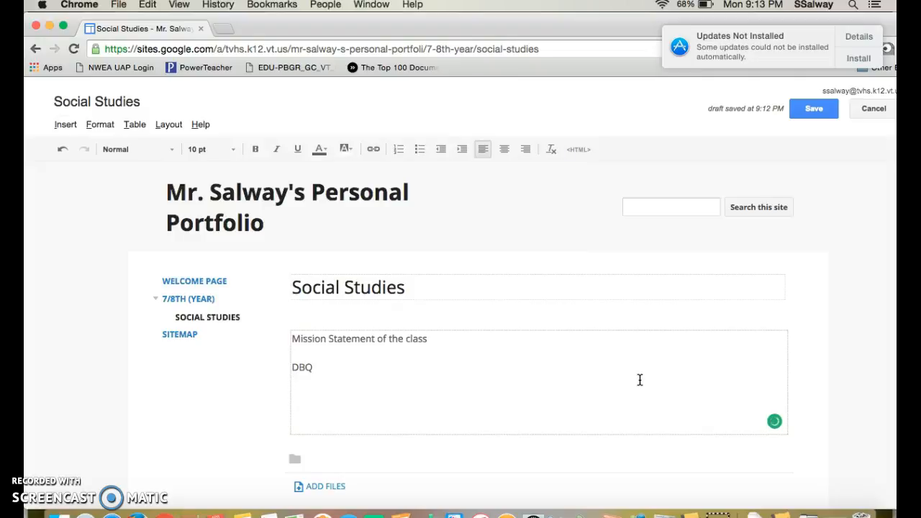
{"action": "type", "text": "C.I. Pres"}
{"action": "type", "text": "entaiton"}
{"action": "key", "text": "BackSpace"}
{"action": "key", "text": "BackSpace"}
{"action": "key", "text": "BackSpace"}
{"action": "key", "text": "BackSpace"}
{"action": "key", "text": "BackSpace"}
{"action": "key", "text": "BackSpace"}
{"action": "type", "text": "tation"}
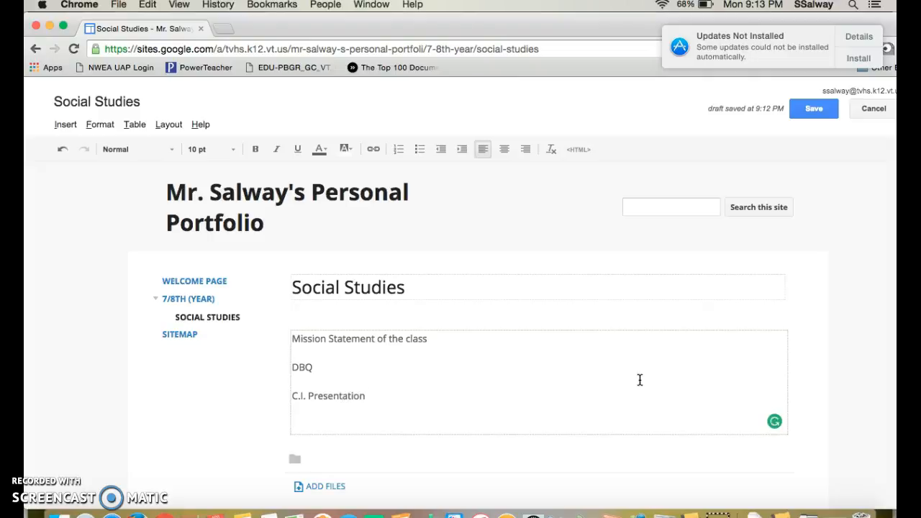
Step: Add blank lines after "C.I. Presentation" and save the Social Studies page
{"action": "key", "text": "Return"}
{"action": "key", "text": "Return"}
{"action": "left_click", "coordinate": [804, 113]}
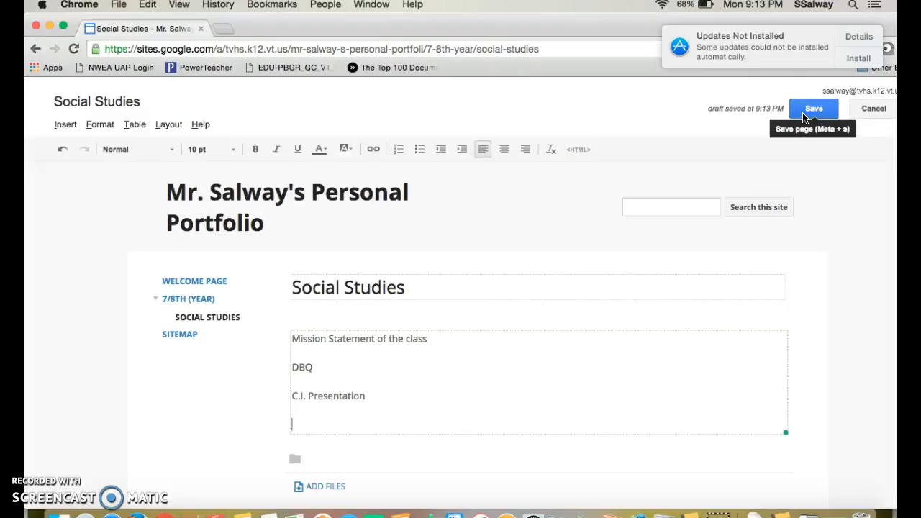
{"action": "left_click", "coordinate": [804, 117]}
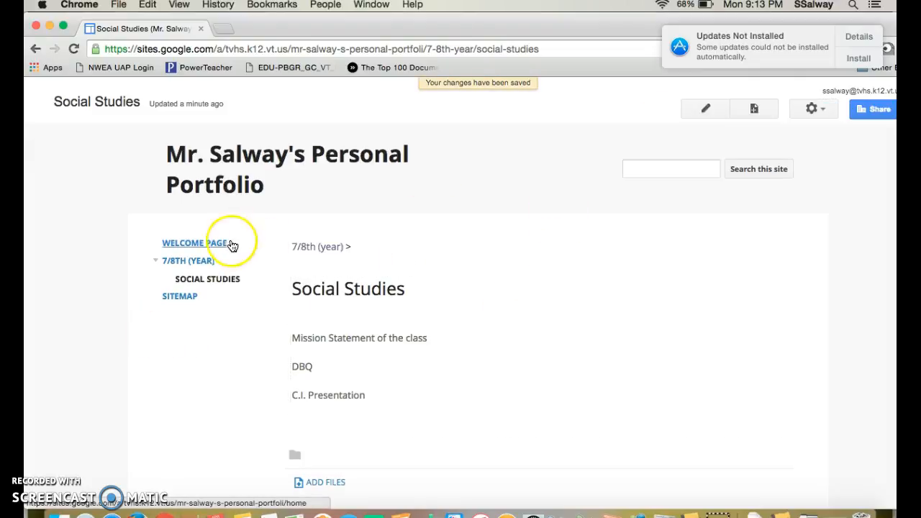
Step: From the 7/8th (year) page, create a web page named "Math" located under 7/8th (year)
{"action": "left_click", "coordinate": [192, 262]}
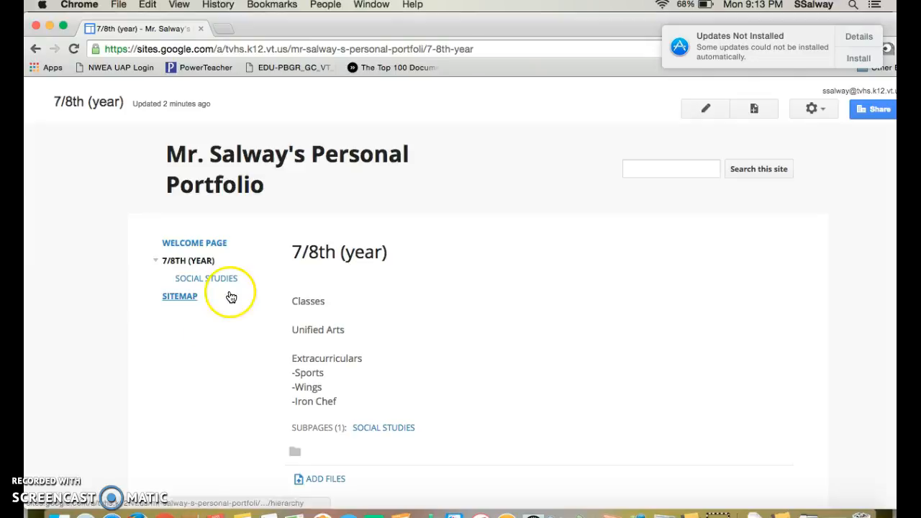
{"action": "left_click", "coordinate": [755, 109]}
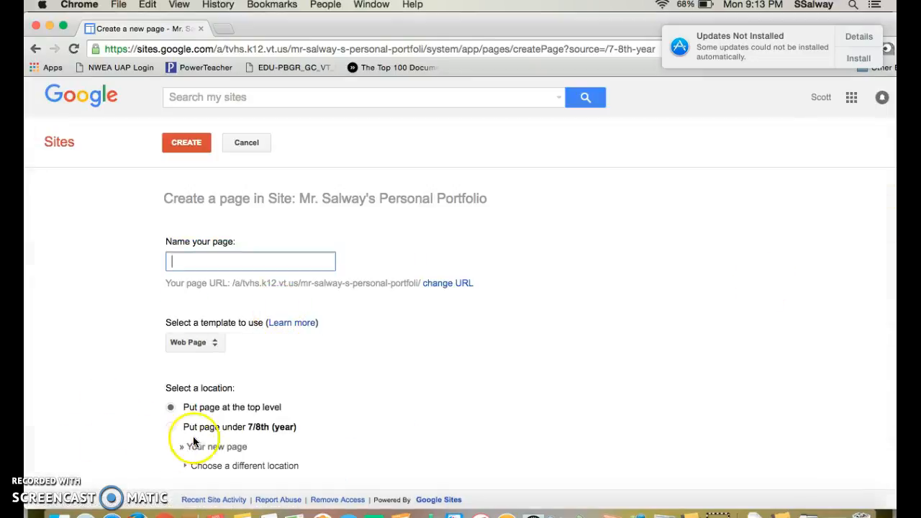
{"action": "left_click", "coordinate": [179, 427]}
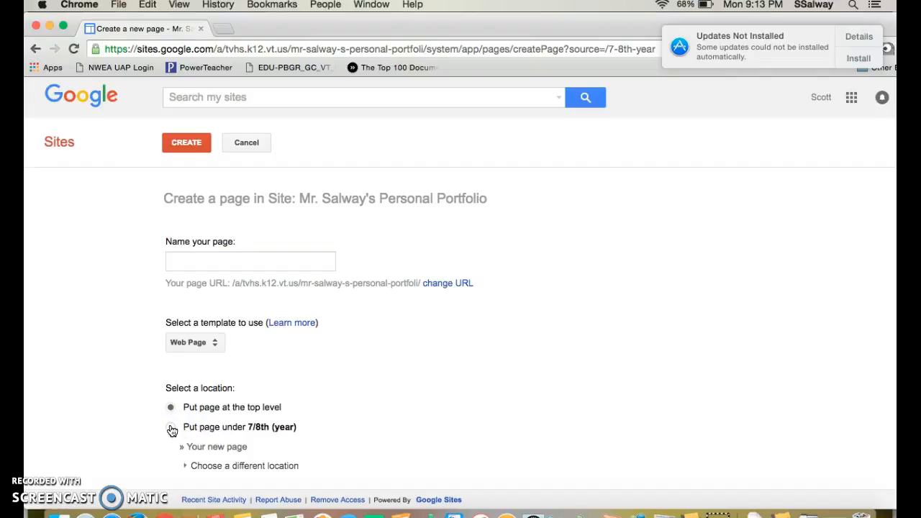
{"action": "left_click", "coordinate": [178, 427]}
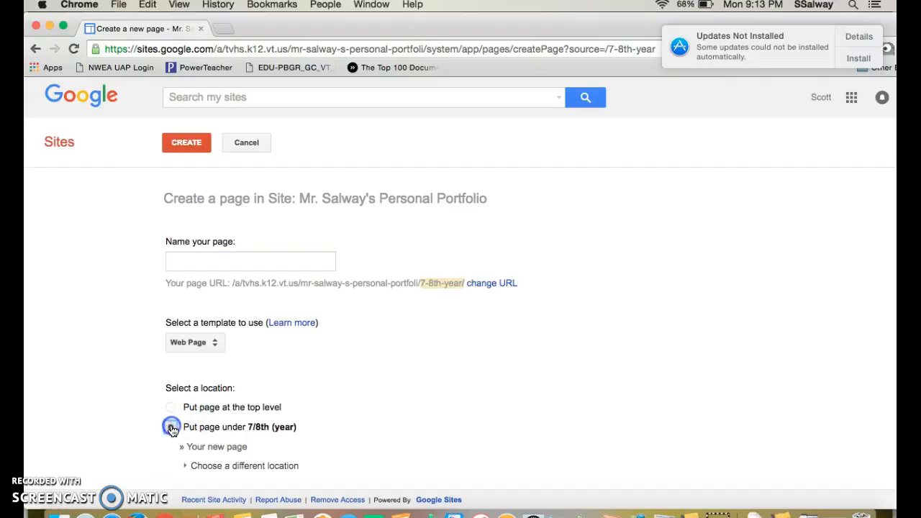
{"action": "left_click", "coordinate": [266, 266]}
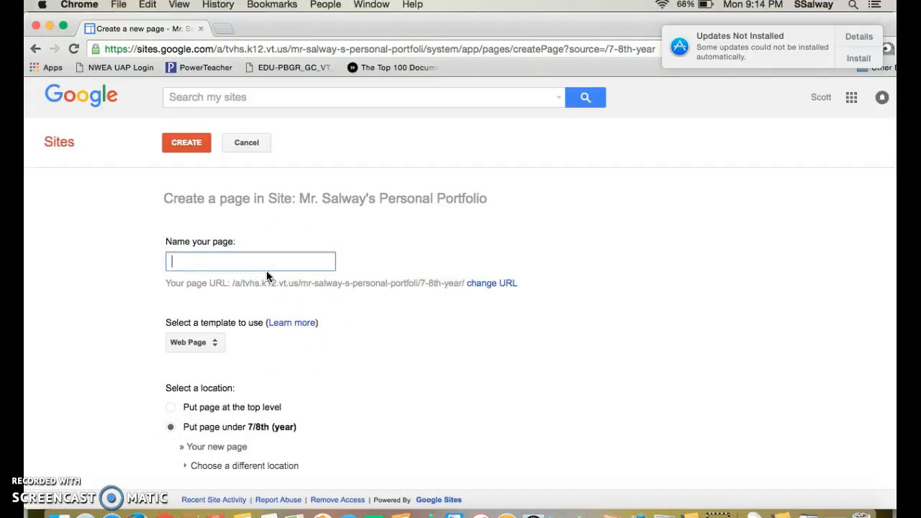
{"action": "type", "text": "Math"}
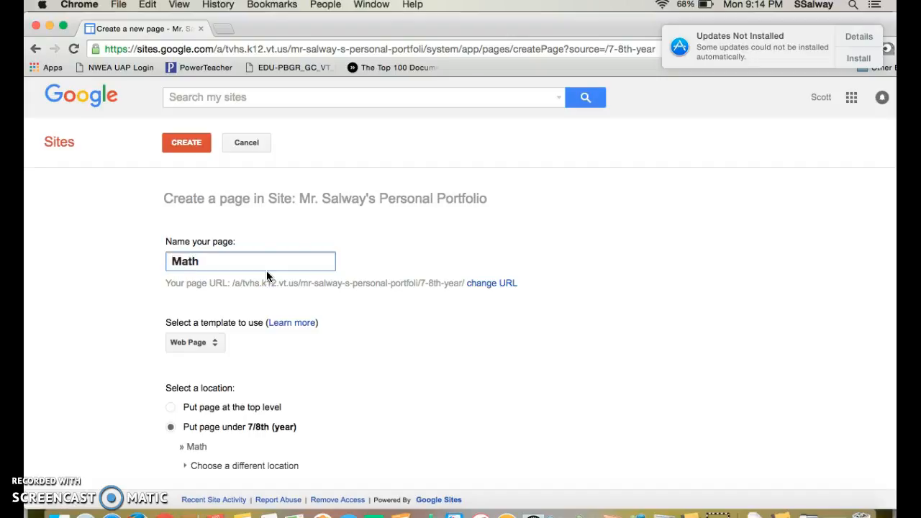
{"action": "left_click", "coordinate": [178, 104]}
{"action": "left_click", "coordinate": [185, 142]}
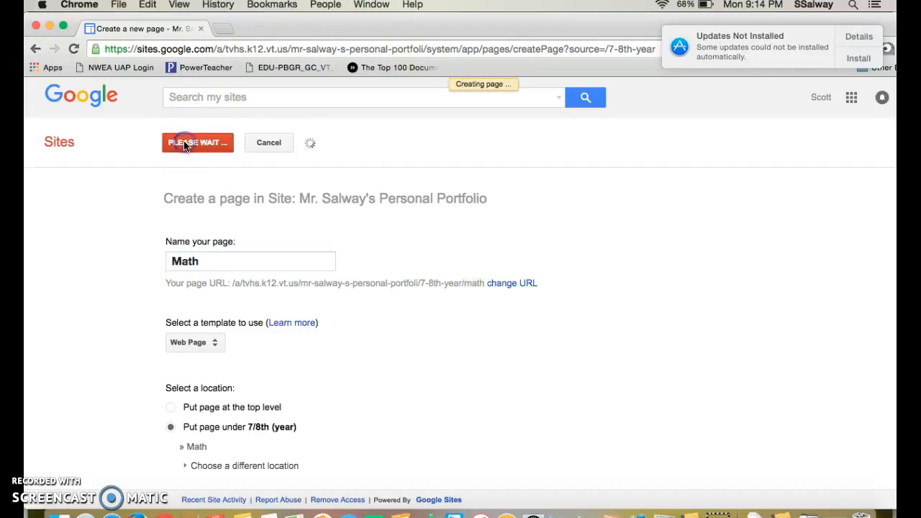
{"action": "left_click", "coordinate": [457, 278]}
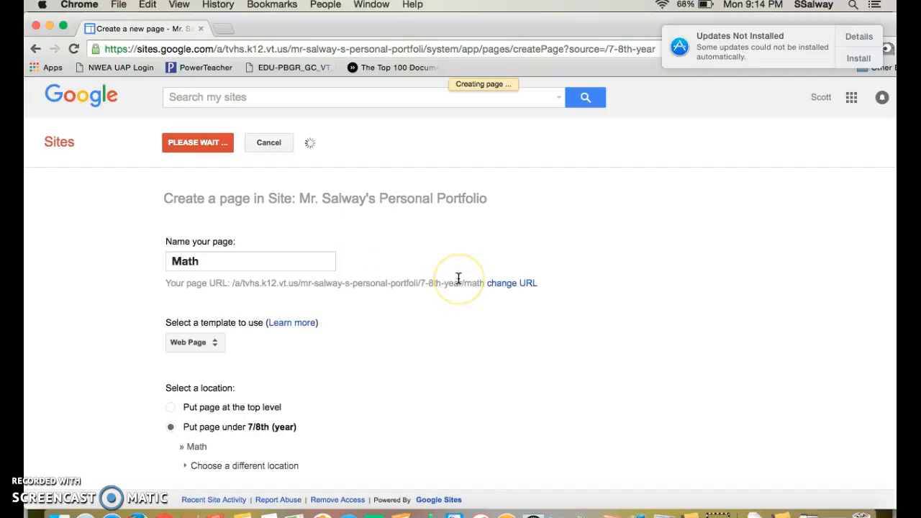
Step: Enter "Mission Statement" and "Add in images (snap a pic!)" in the body of the Math page, separated by a blank line
{"action": "left_click", "coordinate": [376, 331]}
{"action": "left_click", "coordinate": [371, 342]}
{"action": "type", "text": "M"}
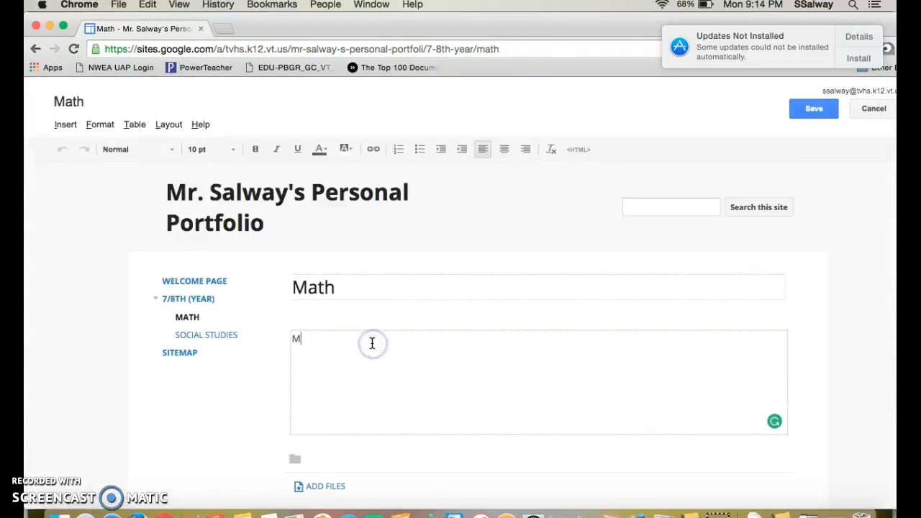
{"action": "type", "text": "ission Statement"}
{"action": "key", "text": "Return"}
{"action": "type", "text": "Add "}
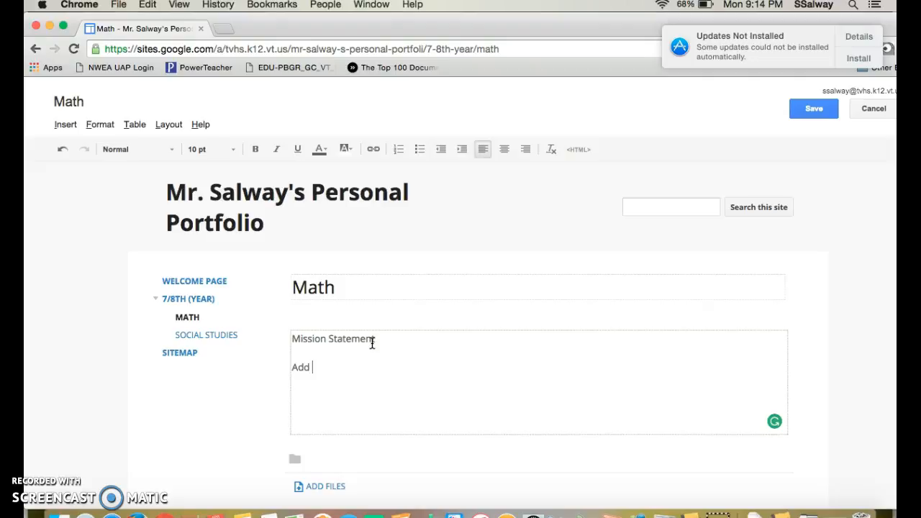
{"action": "type", "text": "in images (snap a pic!)"}
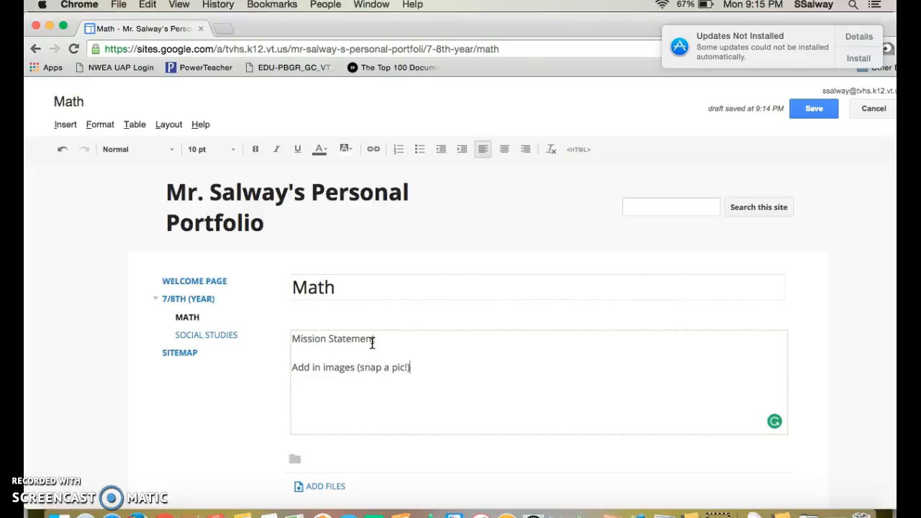
{"action": "left_click", "coordinate": [145, 352]}
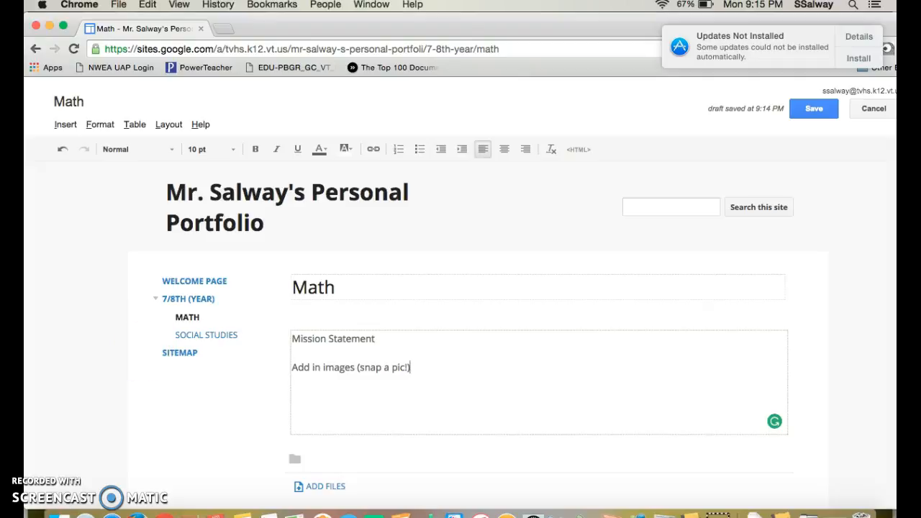